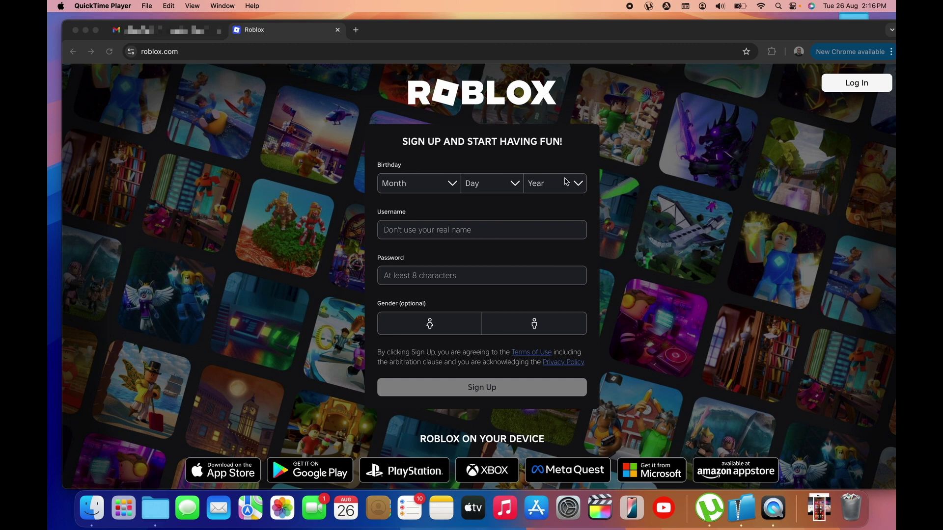
Go to the Roblox login page via the top-right Log In button.
{"action": "left_click", "coordinate": [844, 83]}
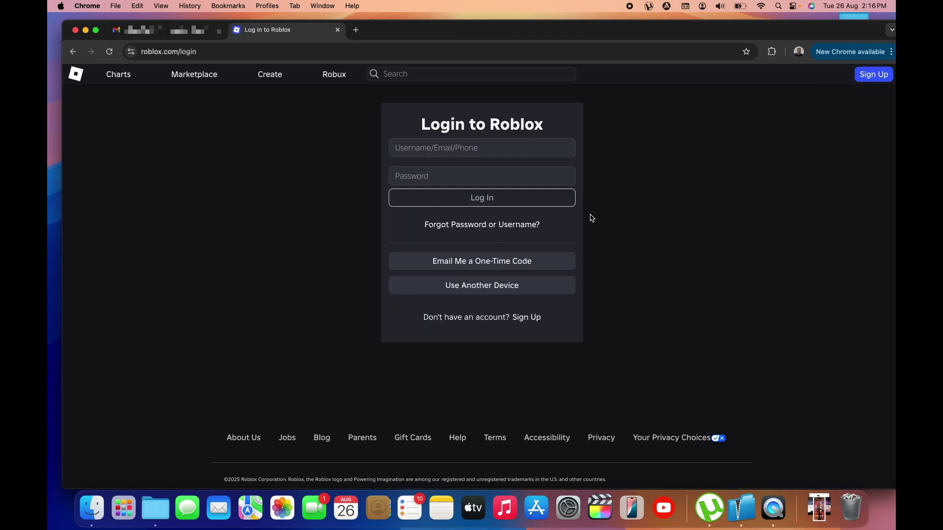
Select the username and password fields on the Roblox login form.
{"action": "left_click", "coordinate": [423, 154]}
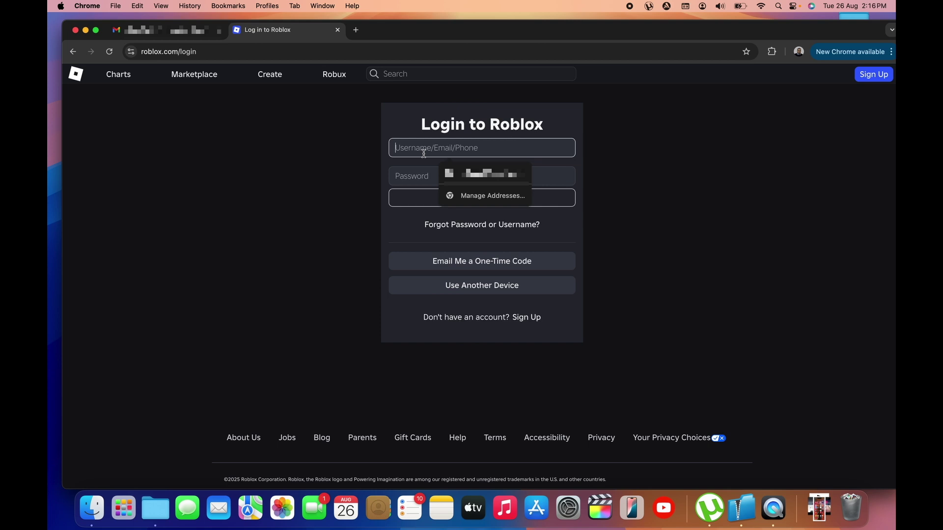
{"action": "left_click", "coordinate": [422, 171]}
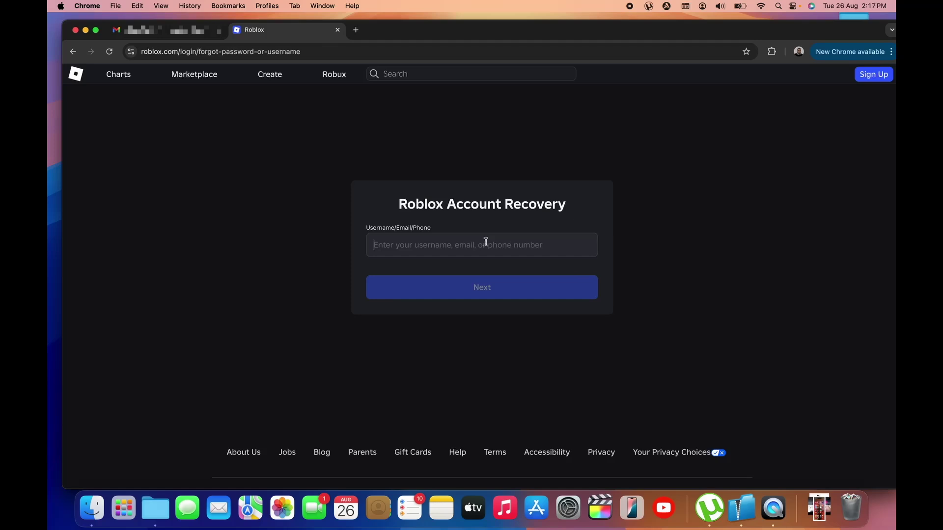
{"action": "type", "text": "fixe"}
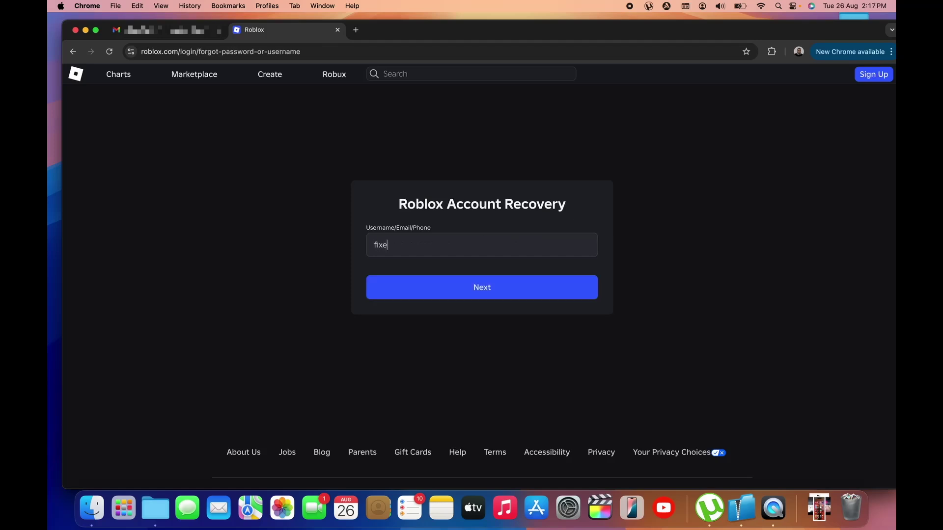
Correct the mistyped Gmail address and submit it for a recovery code.
{"action": "key", "text": "BackSpace"}
{"action": "key", "text": "BackSpace"}
{"action": "type", "text": ".com"}
{"action": "left_click", "coordinate": [501, 294]}
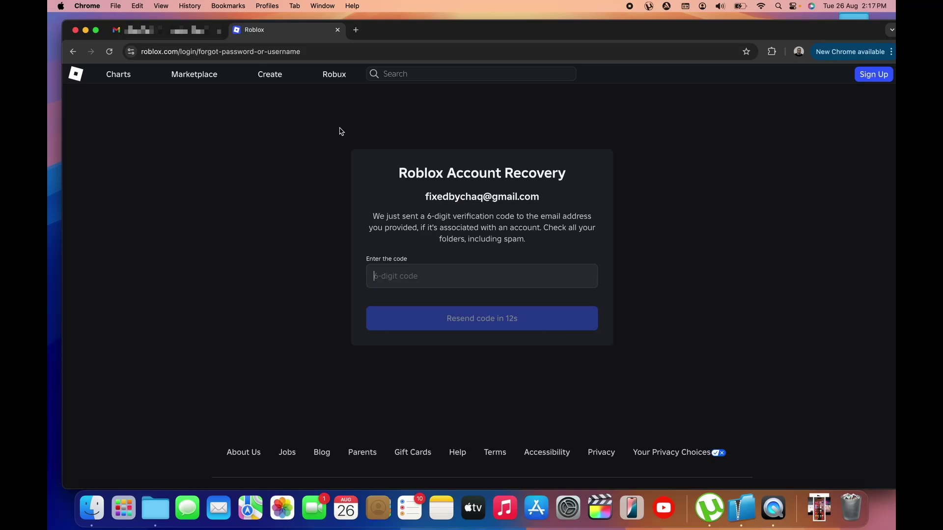
Open the Roblox Account Password Reset email in Gmail and select its security code.
{"action": "left_click", "coordinate": [169, 32]}
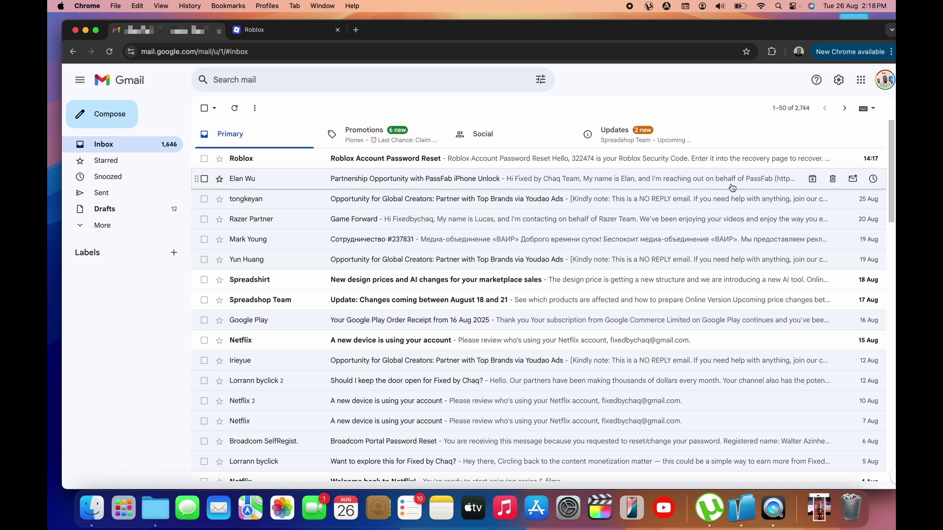
{"action": "left_click", "coordinate": [374, 157]}
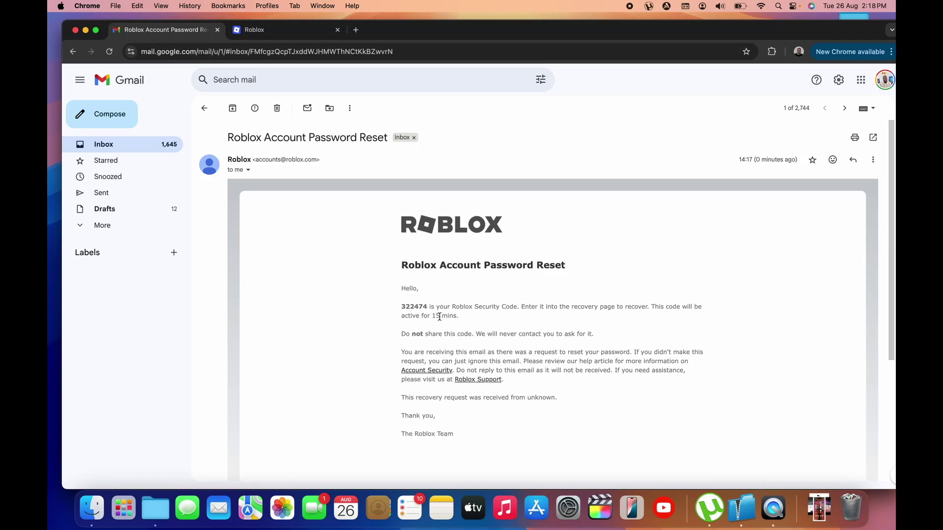
{"action": "double_click", "coordinate": [412, 306]}
{"action": "left_click", "coordinate": [489, 315]}
Enter the six-digit code from Gmail and dismiss the save-passkey prompt.
{"action": "left_click", "coordinate": [283, 33]}
{"action": "left_click", "coordinate": [389, 278]}
{"action": "left_click", "coordinate": [166, 30]}
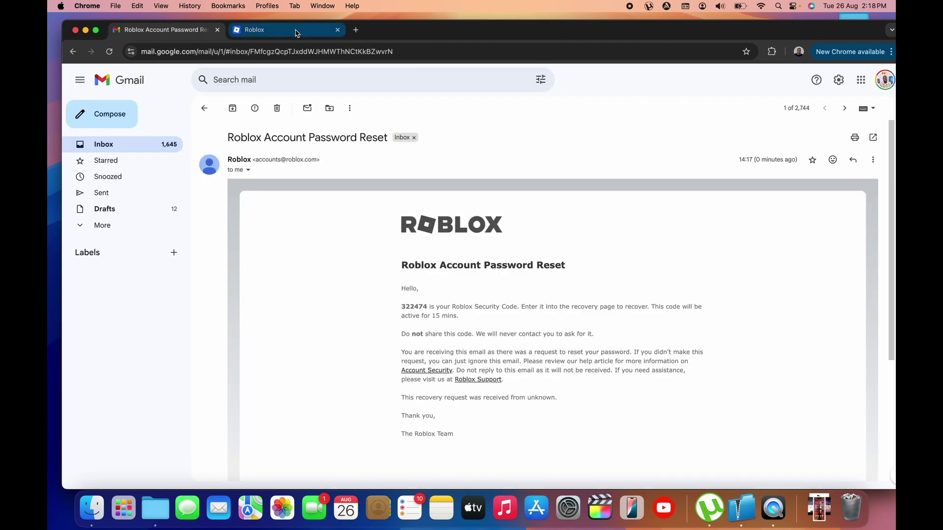
{"action": "left_click", "coordinate": [296, 32]}
{"action": "left_click", "coordinate": [151, 29]}
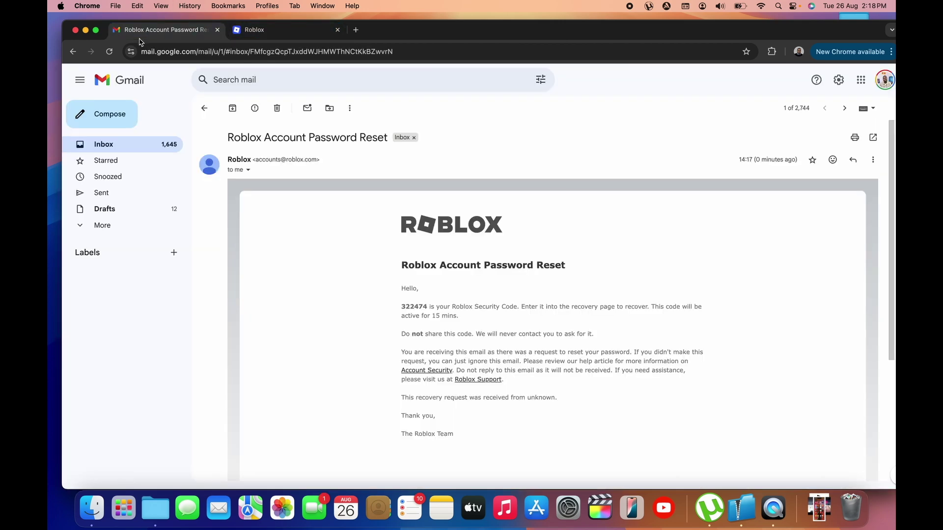
{"action": "left_click", "coordinate": [308, 33]}
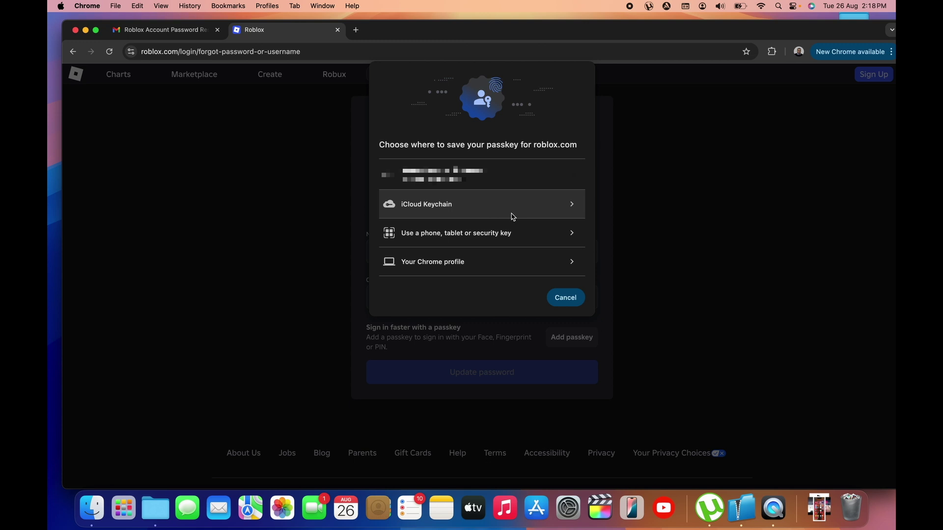
{"action": "key", "text": "Escape"}
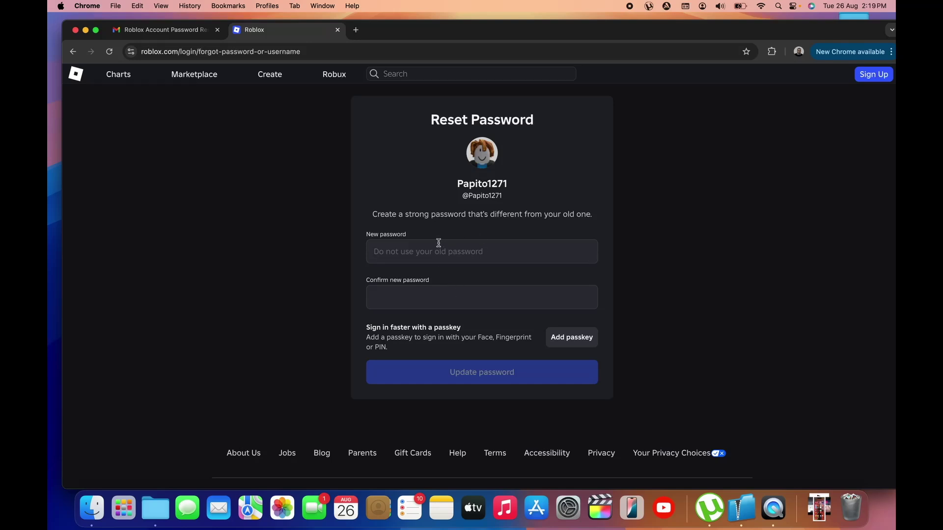
Enter the new password in both fields, make them match, and update it.
{"action": "left_click", "coordinate": [440, 249]}
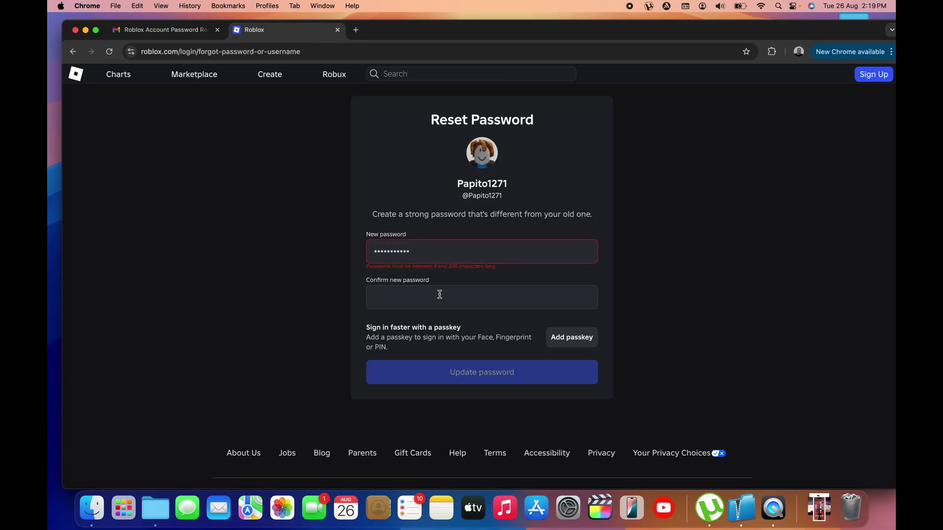
{"action": "left_click", "coordinate": [441, 293]}
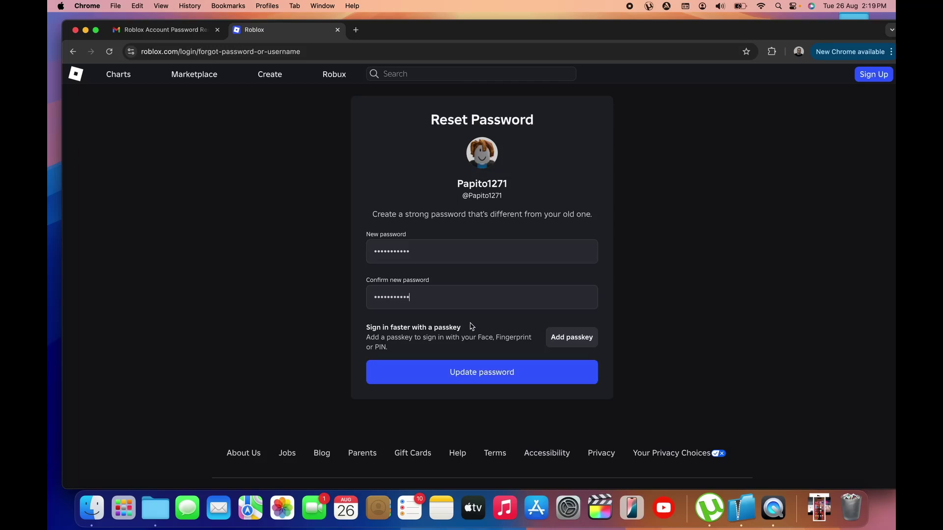
{"action": "left_click", "coordinate": [409, 249]}
{"action": "type", "text": "4"}
{"action": "key", "text": "Tab"}
{"action": "left_click", "coordinate": [456, 380]}
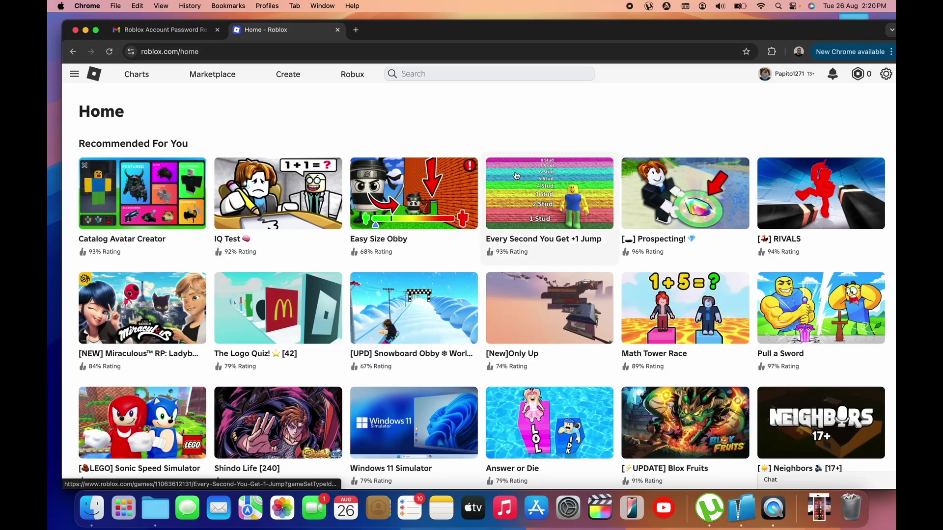
Clear stray search-box text, then log out from the gear menu.
{"action": "left_click", "coordinate": [443, 73]}
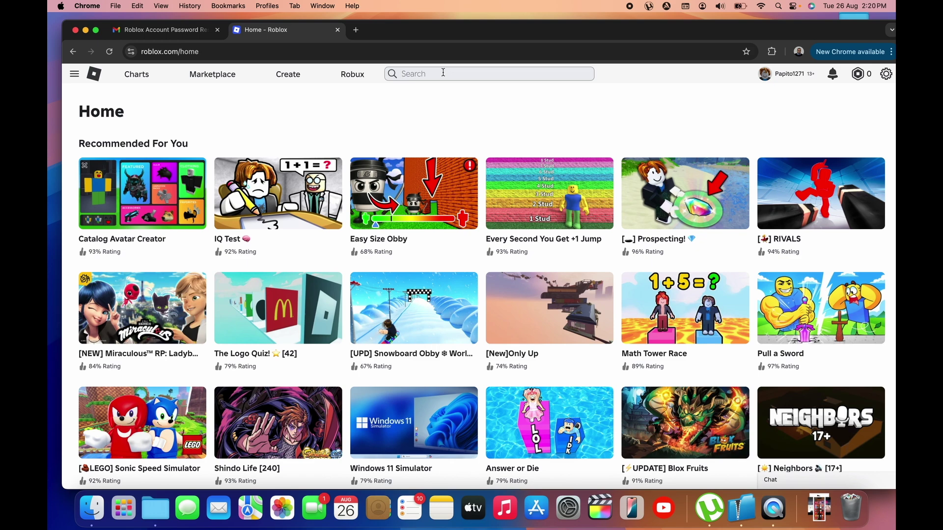
{"action": "type", "text": "!?@#$"}
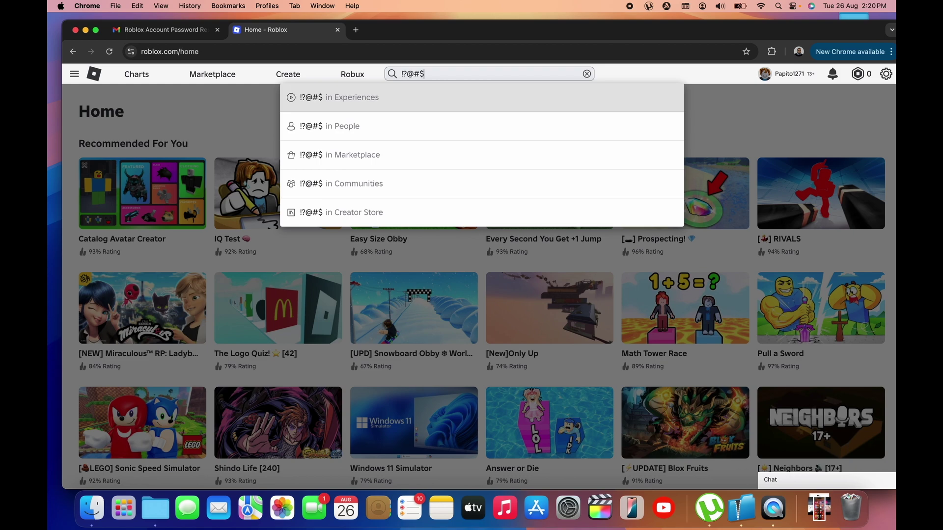
{"action": "key", "text": "super+a"}
{"action": "key", "text": "BackSpace"}
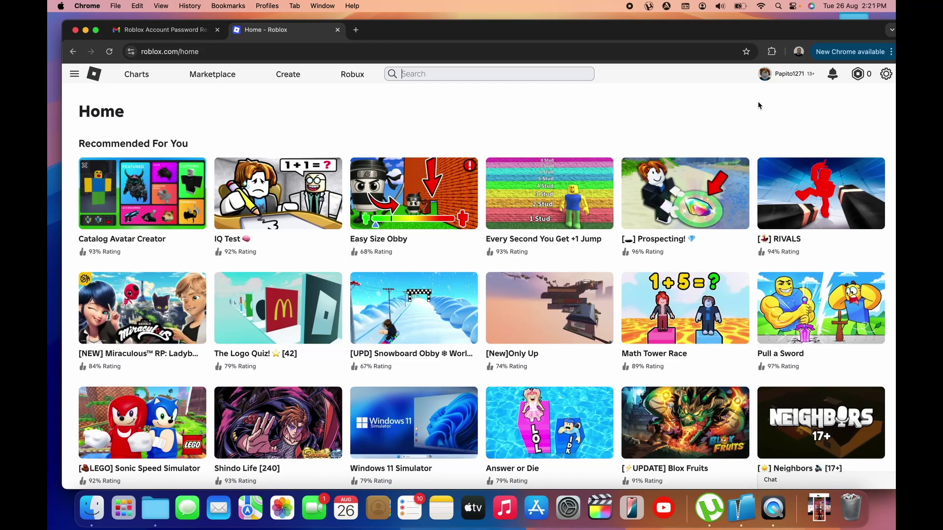
{"action": "left_click", "coordinate": [887, 75]}
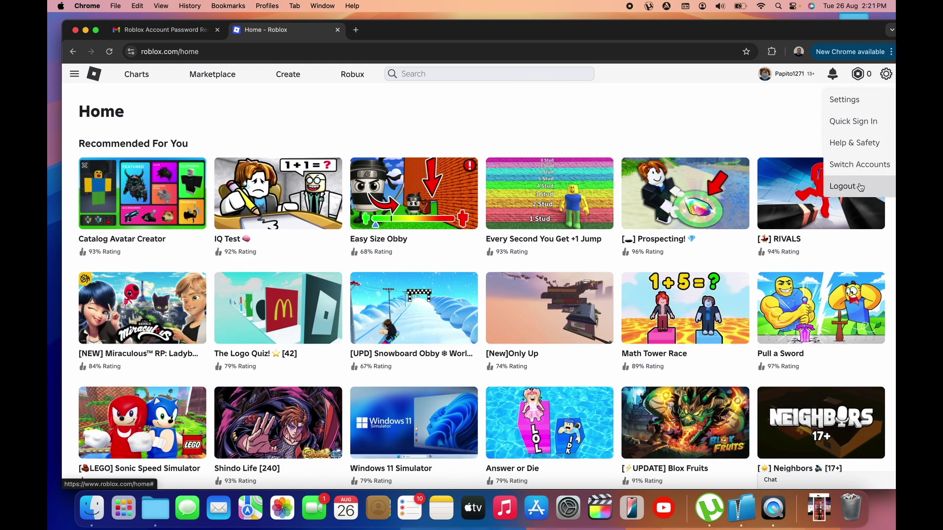
{"action": "left_click", "coordinate": [844, 186]}
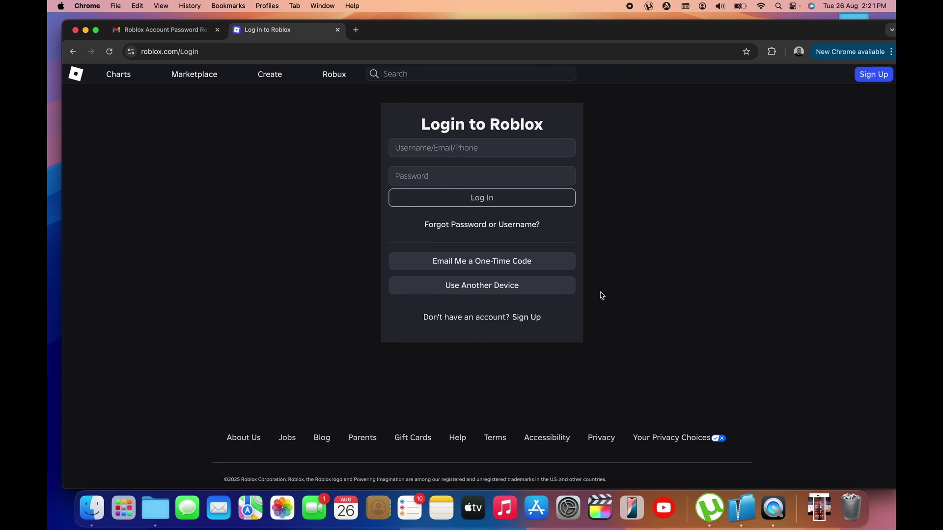
{"action": "scroll", "coordinate": [615, 319], "scroll_direction": "down", "scroll_amount": 2}
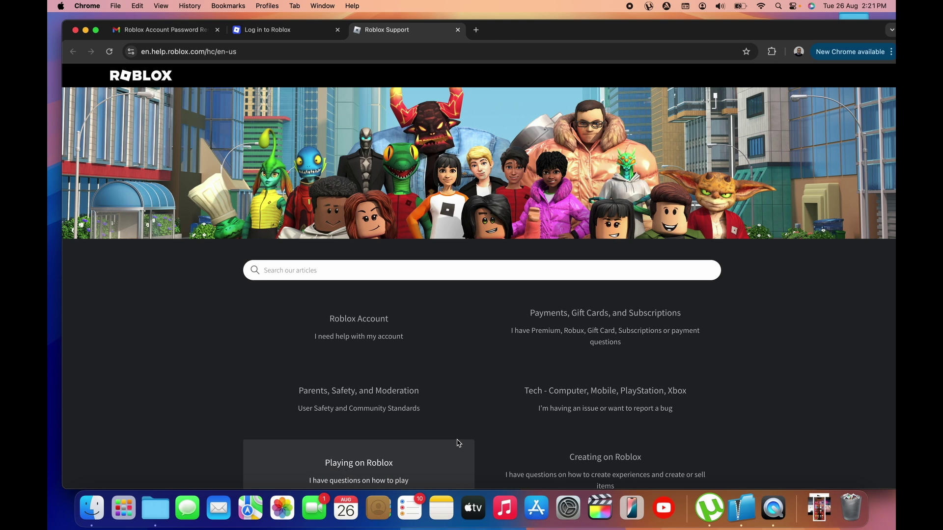
{"action": "scroll", "coordinate": [463, 386], "scroll_direction": "down", "scroll_amount": 3}
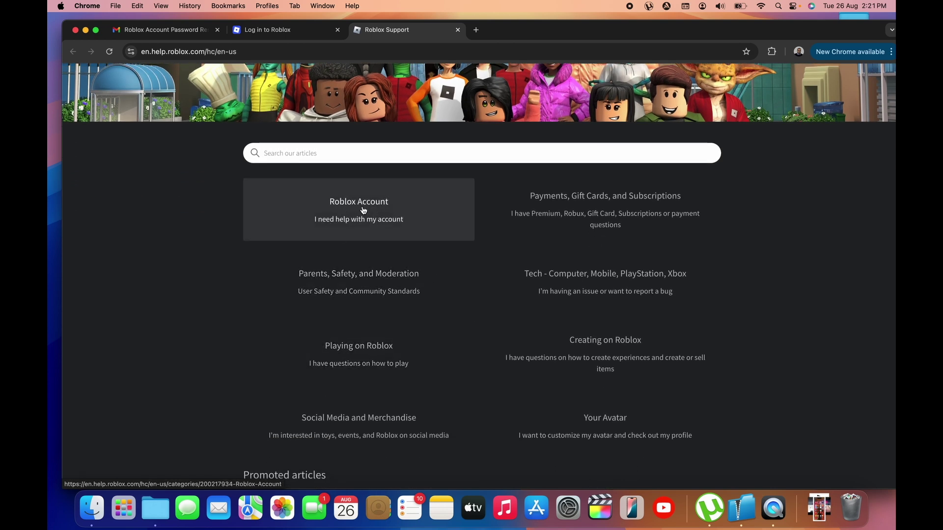
{"action": "scroll", "coordinate": [362, 211], "scroll_direction": "down", "scroll_amount": 5}
{"action": "scroll", "coordinate": [362, 211], "scroll_direction": "up", "scroll_amount": 4}
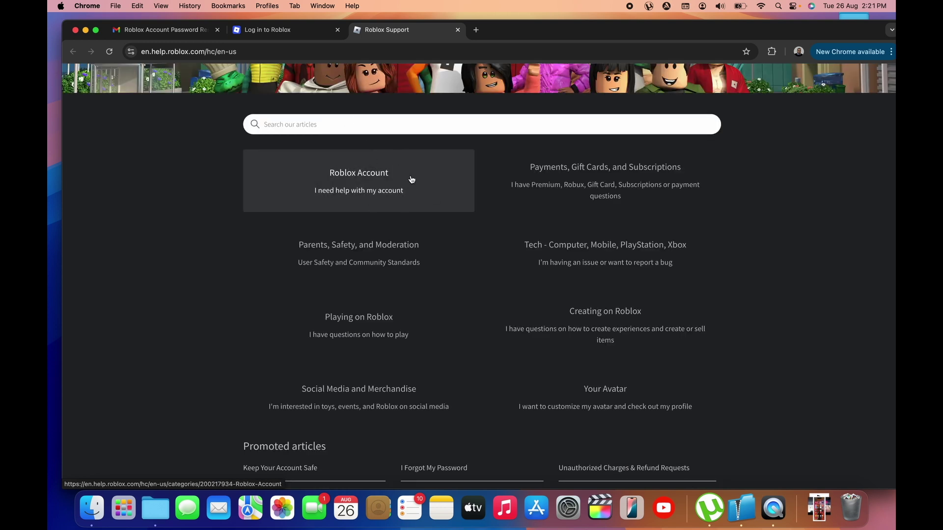
Open the Roblox Account category on the Roblox Support home page.
{"action": "left_click", "coordinate": [387, 191]}
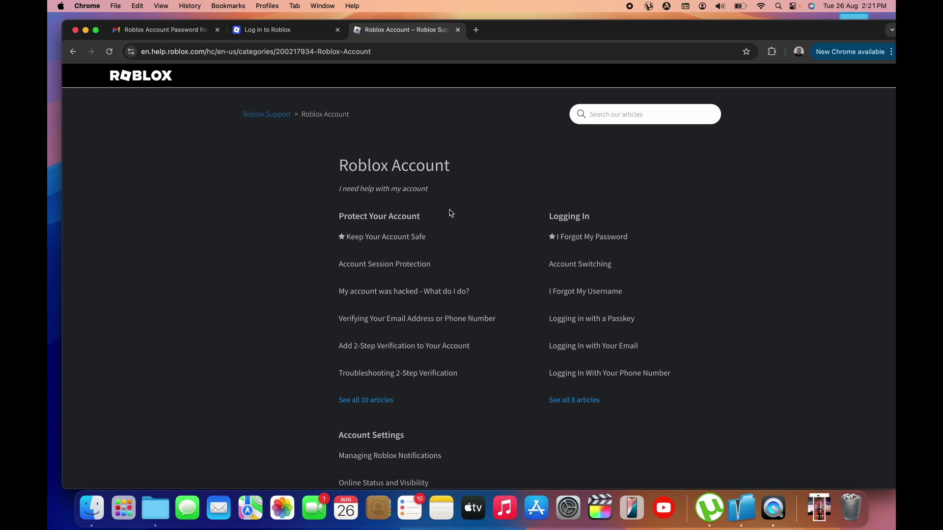
{"action": "scroll", "coordinate": [517, 283], "scroll_direction": "down", "scroll_amount": 1}
{"action": "scroll", "coordinate": [519, 282], "scroll_direction": "down", "scroll_amount": 1}
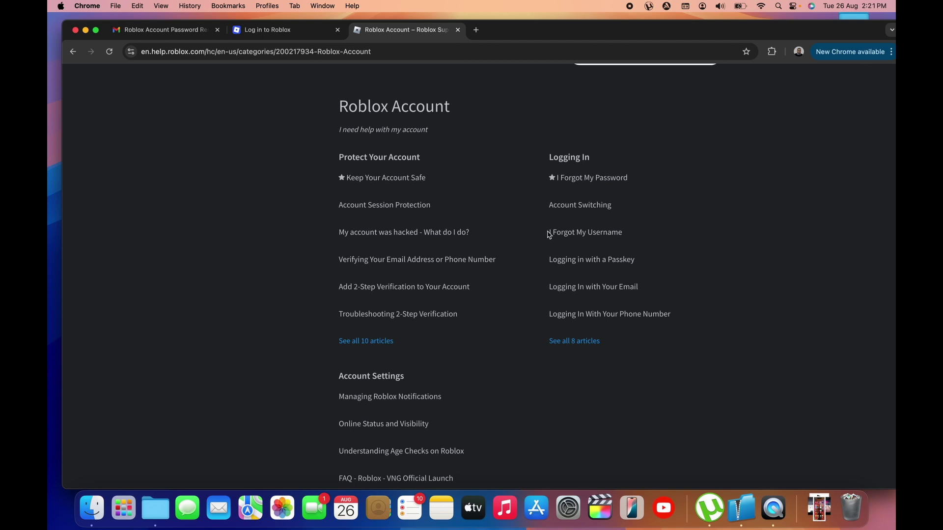
Vote 'I Forgot My Password' unhelpful and follow the contact support link.
{"action": "left_click", "coordinate": [593, 179]}
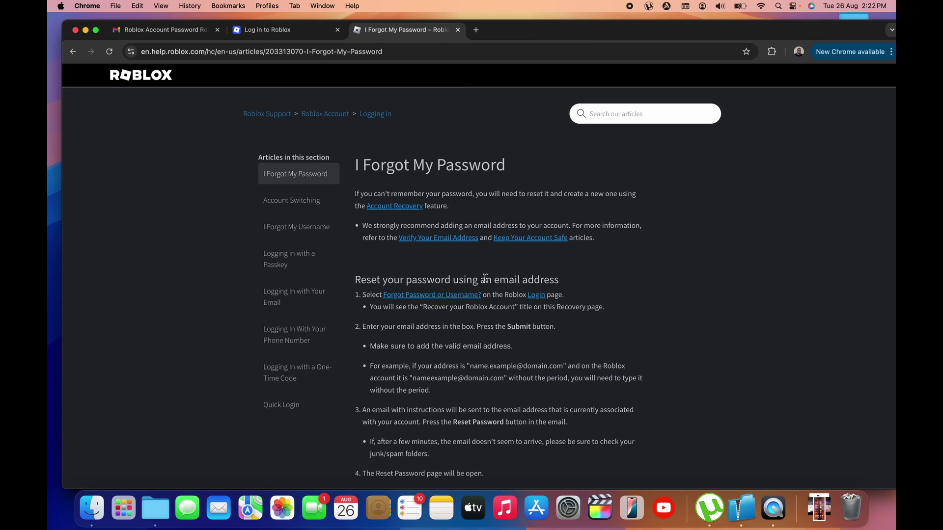
{"action": "scroll", "coordinate": [485, 278], "scroll_direction": "down", "scroll_amount": 1}
{"action": "scroll", "coordinate": [486, 278], "scroll_direction": "down", "scroll_amount": 5}
{"action": "scroll", "coordinate": [485, 278], "scroll_direction": "down", "scroll_amount": 8}
{"action": "scroll", "coordinate": [485, 280], "scroll_direction": "down", "scroll_amount": 5}
{"action": "scroll", "coordinate": [486, 281], "scroll_direction": "down", "scroll_amount": 2}
{"action": "scroll", "coordinate": [486, 282], "scroll_direction": "down", "scroll_amount": 5}
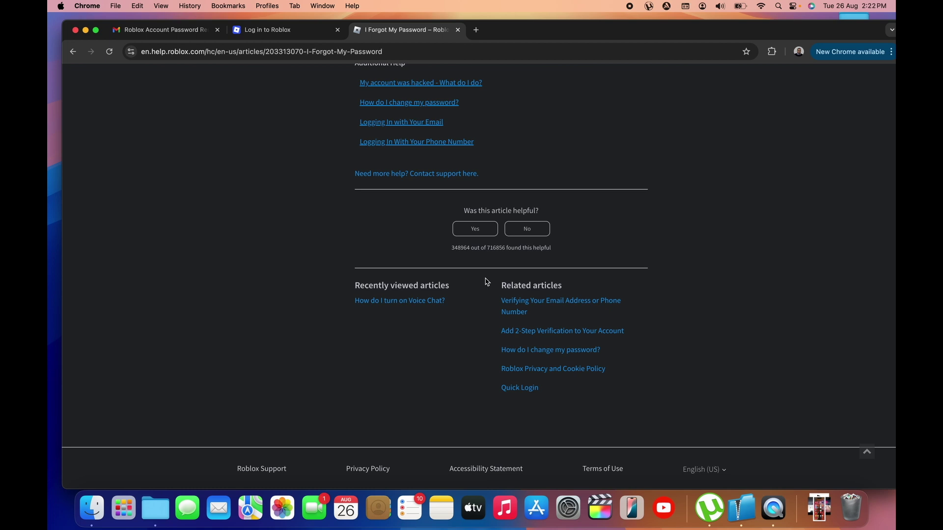
{"action": "left_click", "coordinate": [527, 230]}
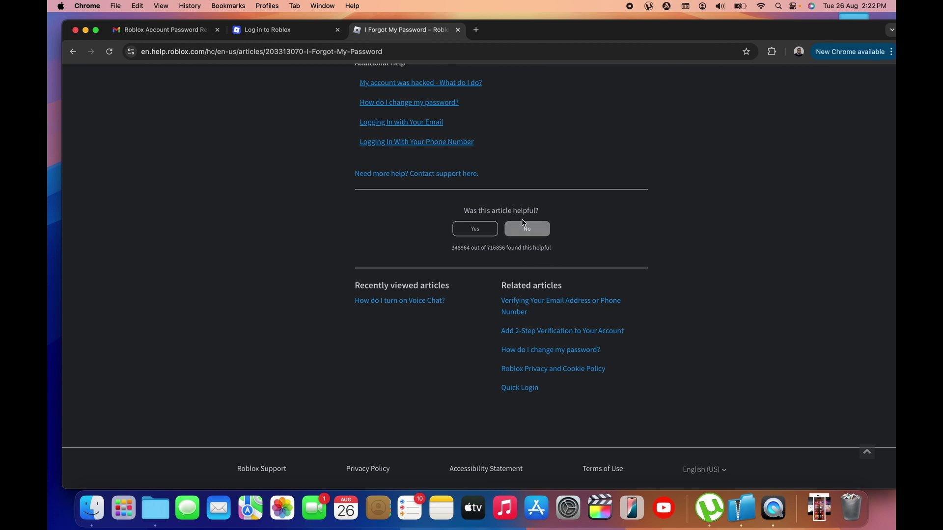
{"action": "left_click", "coordinate": [415, 174]}
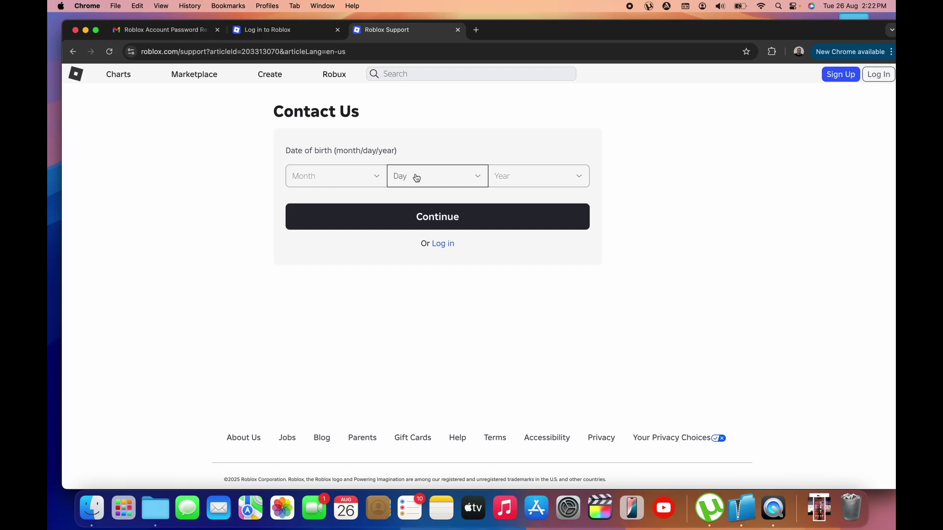
Choose February, 03 and a birth year in the Date of birth dropdowns.
{"action": "left_click", "coordinate": [375, 176]}
{"action": "left_click", "coordinate": [337, 221]}
{"action": "left_click", "coordinate": [442, 177]}
{"action": "left_click", "coordinate": [401, 241]}
{"action": "left_click", "coordinate": [522, 183]}
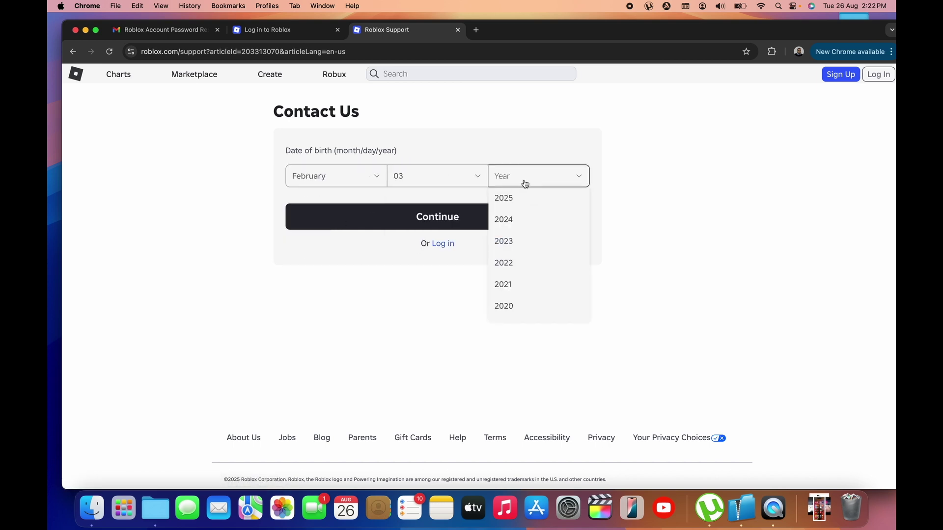
{"action": "scroll", "coordinate": [526, 260], "scroll_direction": "down", "scroll_amount": 5}
{"action": "scroll", "coordinate": [526, 261], "scroll_direction": "down", "scroll_amount": 5}
{"action": "scroll", "coordinate": [524, 258], "scroll_direction": "down", "scroll_amount": 3}
{"action": "left_click", "coordinate": [524, 259]}
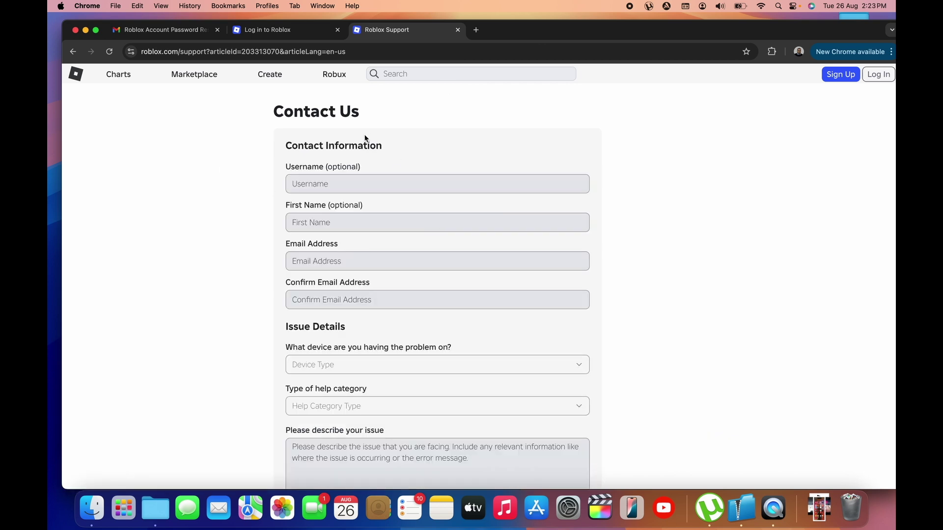
Enter the username and first name, then fill both email fields from the saved autofill suggestion.
{"action": "left_click", "coordinate": [398, 184]}
{"action": "type", "text": "Papito"}
{"action": "type", "text": "1271"}
{"action": "left_click_drag", "start_coordinate": [292, 184], "coordinate": [299, 183]}
{"action": "left_click", "coordinate": [357, 185]}
{"action": "type", "text": "Chaq"}
{"action": "left_click", "coordinate": [319, 265]}
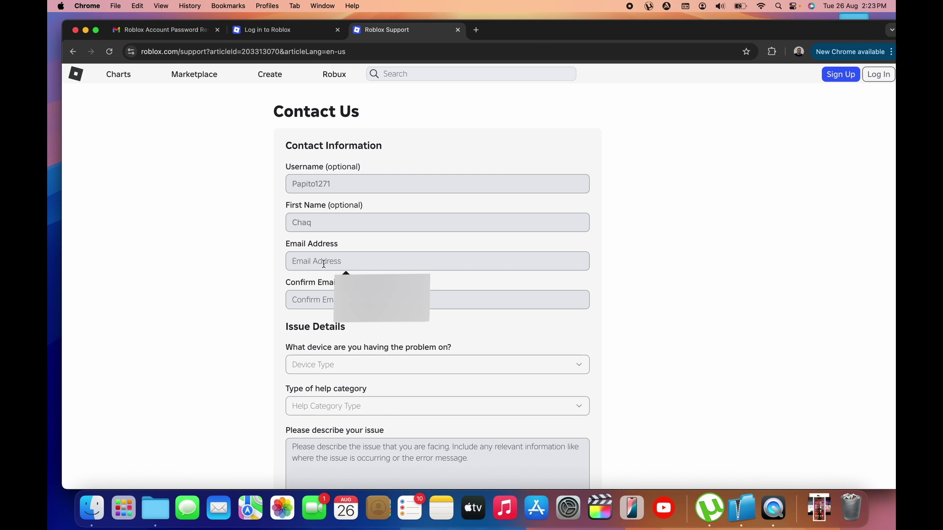
{"action": "left_click", "coordinate": [380, 294]}
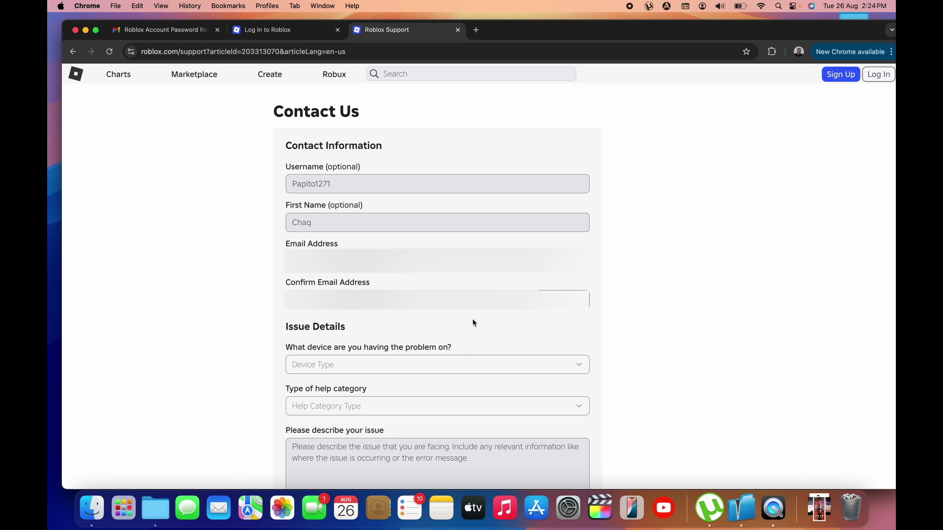
{"action": "scroll", "coordinate": [371, 280], "scroll_direction": "down", "scroll_amount": 2}
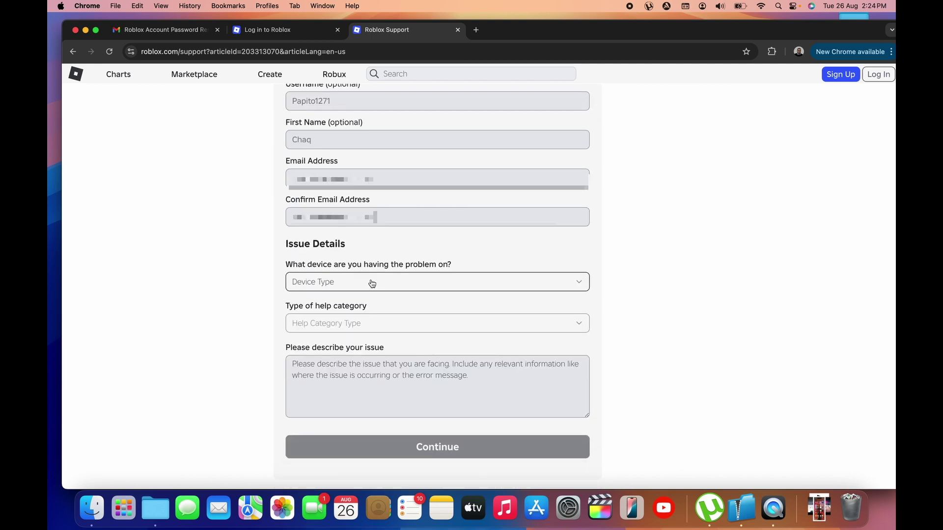
Set the problem device to Mac.
{"action": "left_click_drag", "start_coordinate": [279, 243], "coordinate": [353, 247]}
{"action": "left_click", "coordinate": [353, 248]}
{"action": "scroll", "coordinate": [360, 267], "scroll_direction": "down", "scroll_amount": 1}
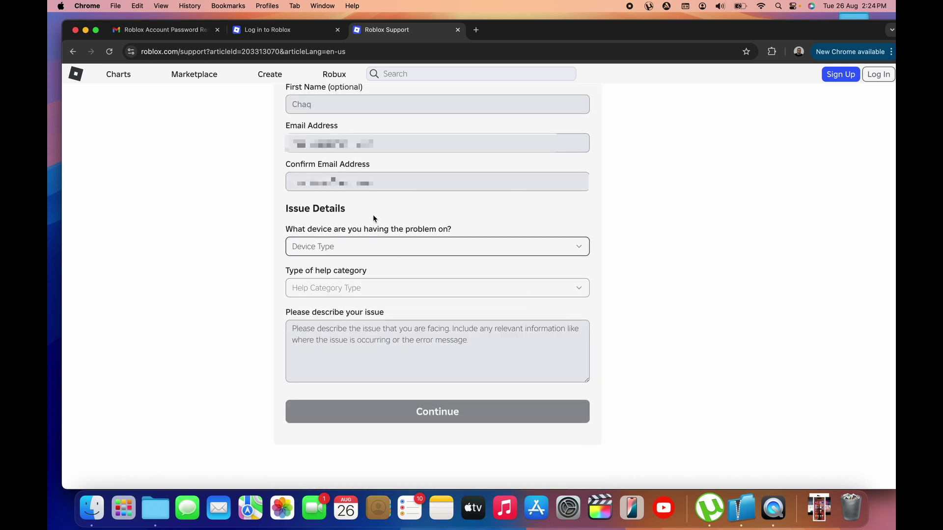
{"action": "left_click", "coordinate": [354, 247]}
{"action": "left_click", "coordinate": [321, 289]}
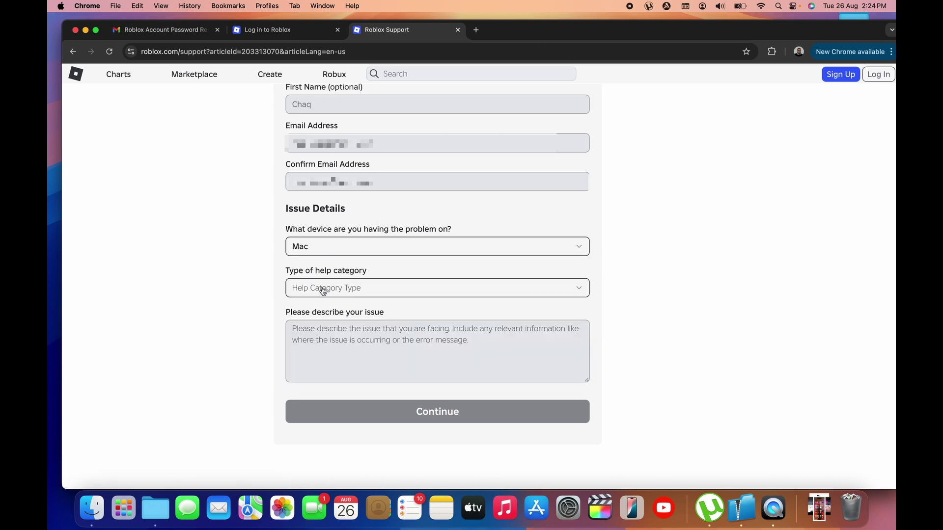
{"action": "left_click", "coordinate": [350, 251]}
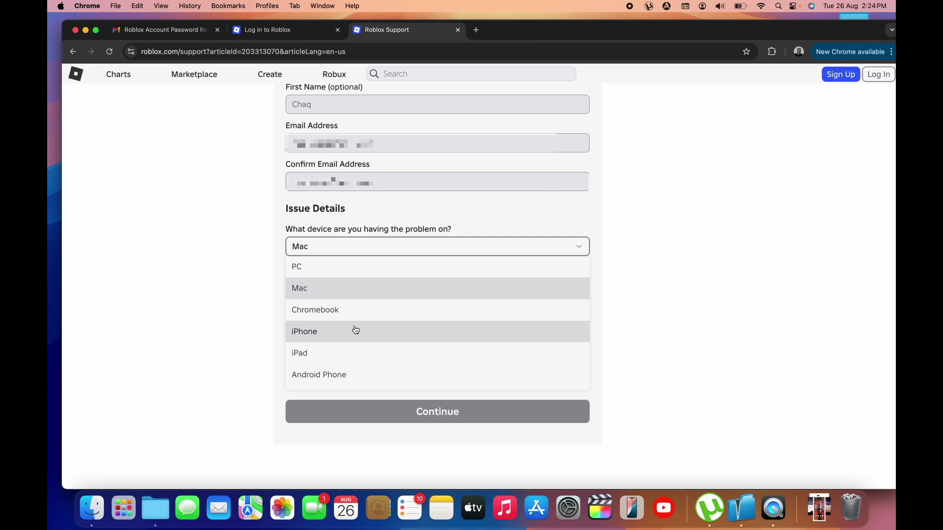
{"action": "left_click", "coordinate": [210, 249]}
{"action": "left_click", "coordinate": [328, 245]}
{"action": "left_click", "coordinate": [238, 227]}
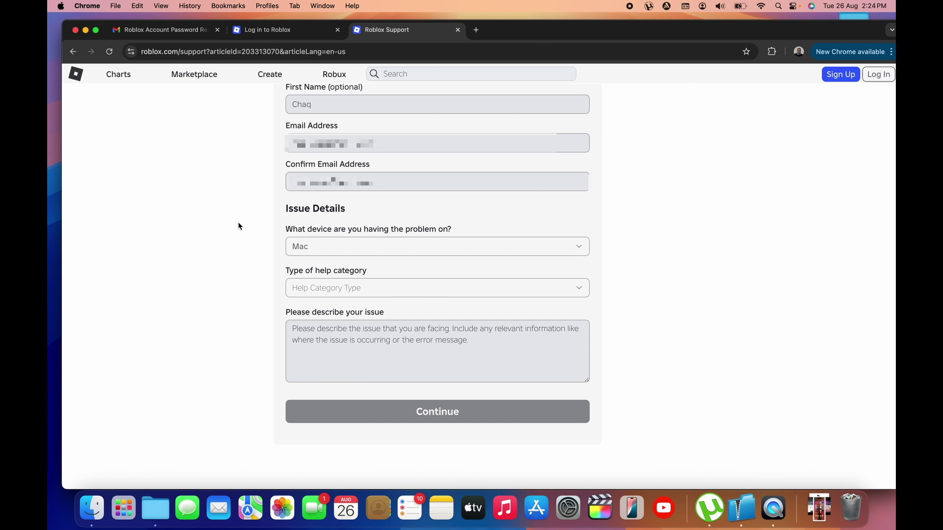
Choose the Account Hacked or Can't Log in category with the Forgot Password subcategory.
{"action": "left_click", "coordinate": [333, 288]}
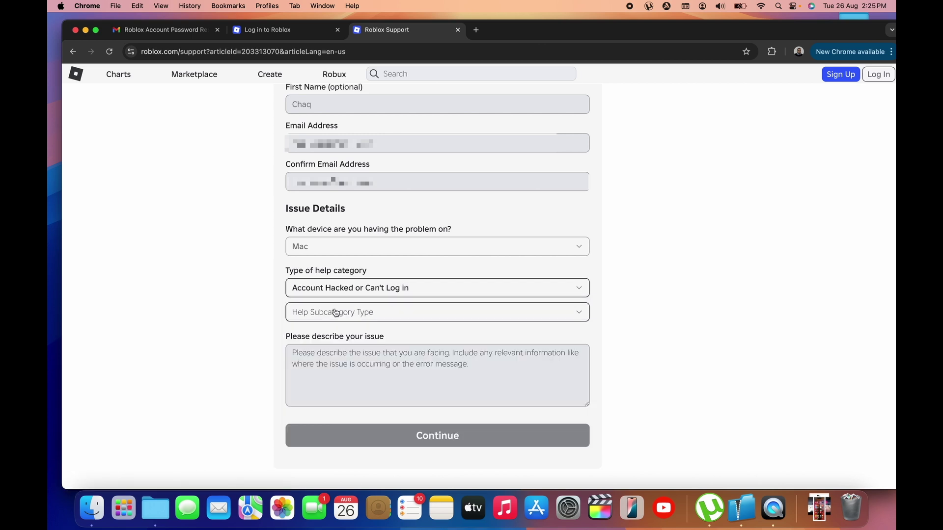
{"action": "left_click", "coordinate": [369, 288]}
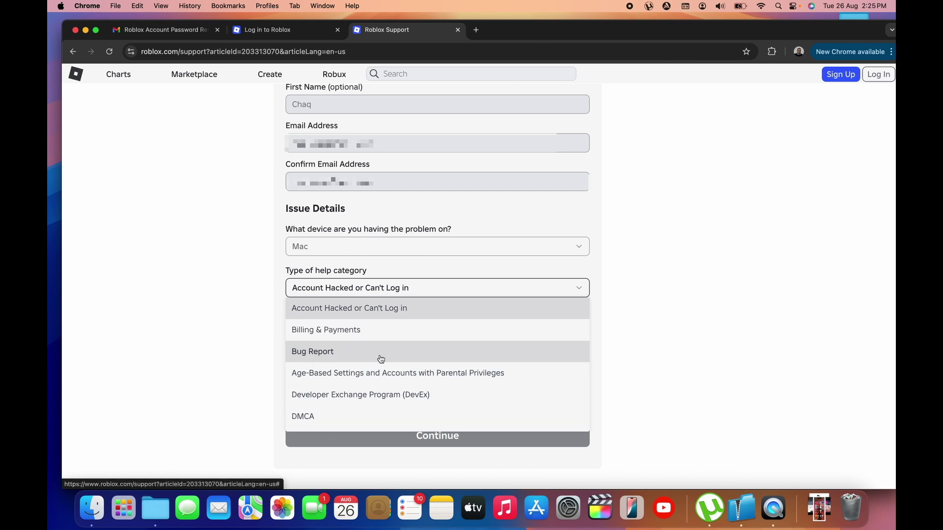
{"action": "left_click", "coordinate": [236, 256]}
{"action": "left_click", "coordinate": [346, 316]}
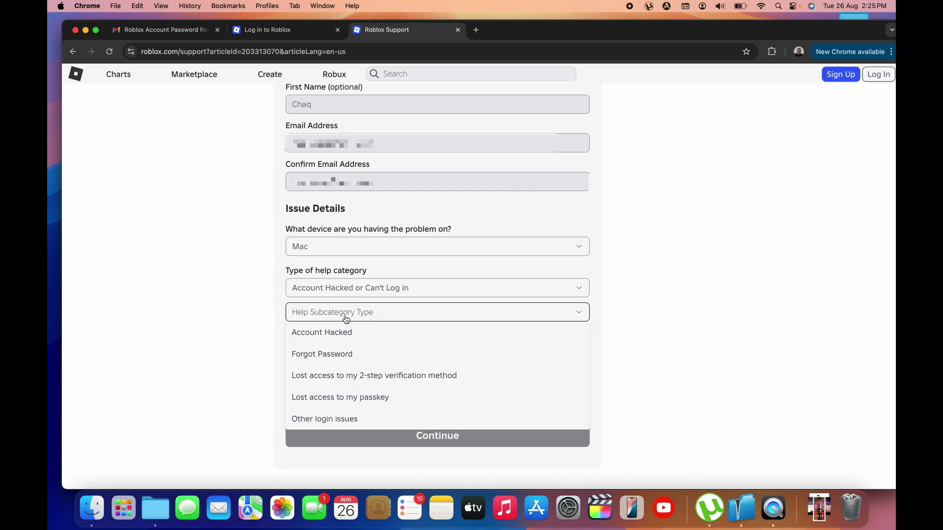
{"action": "left_click", "coordinate": [337, 354]}
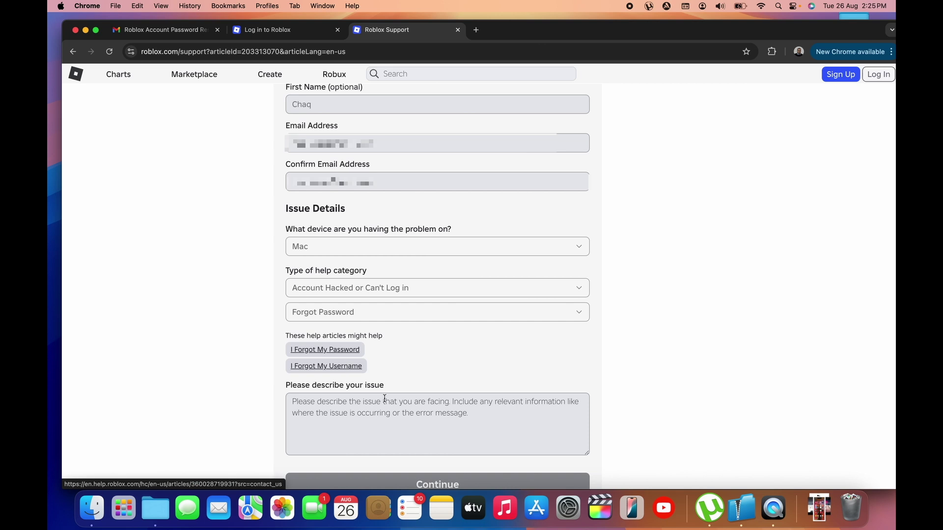
{"action": "scroll", "coordinate": [411, 422], "scroll_direction": "down", "scroll_amount": 3}
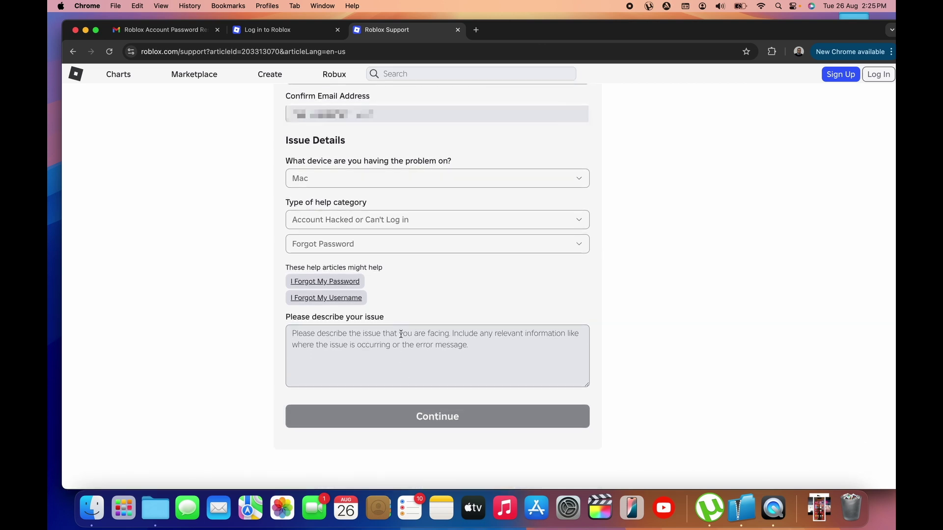
Write a greeting, explain the lost password and missing email/phone access, add a signature, then submit.
{"action": "left_click", "coordinate": [400, 334]}
{"action": "type", "text": "Hell"}
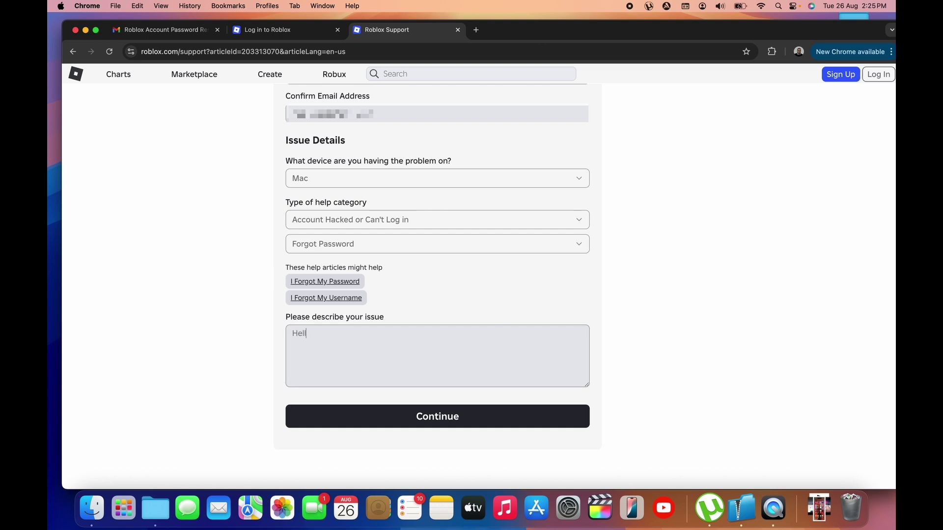
{"action": "type", "text": "o,"}
{"action": "key", "text": "Return"}
{"action": "type", "text": "I have accidentally forgotten my roblox password to login into my roblox account. And ti"}
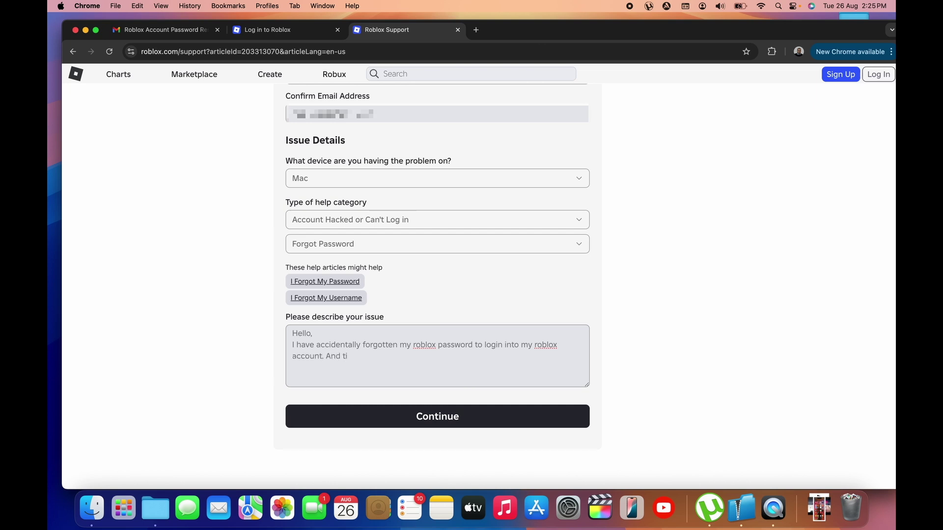
{"action": "type", "text": "t happens that I don't have access to neither my email address linked to my Roblox account nor the phone number linked to the account too."}
{"action": "key", "text": "Return"}
{"action": "type", "text": "Please help me regaining access to my acoount.Username- Papito"}
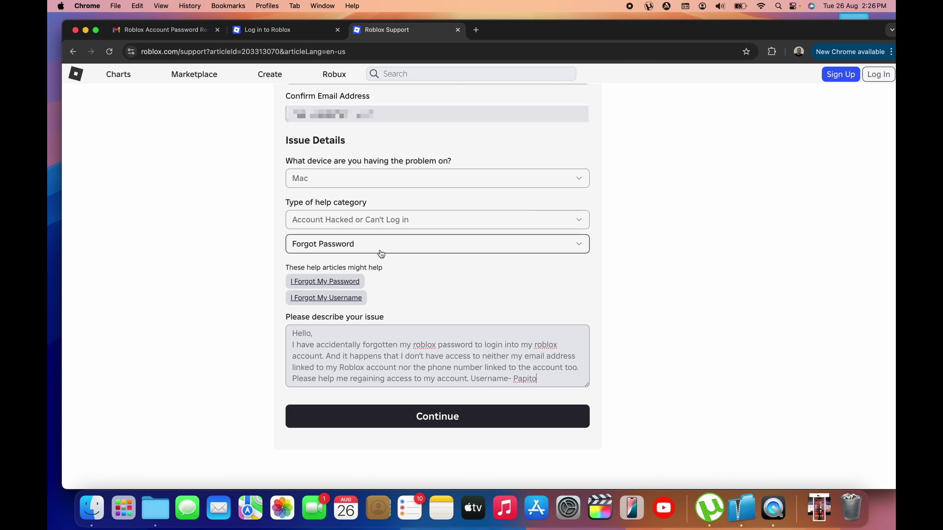
{"action": "scroll", "coordinate": [380, 252], "scroll_direction": "up", "scroll_amount": 5}
{"action": "type", "text": "12"}
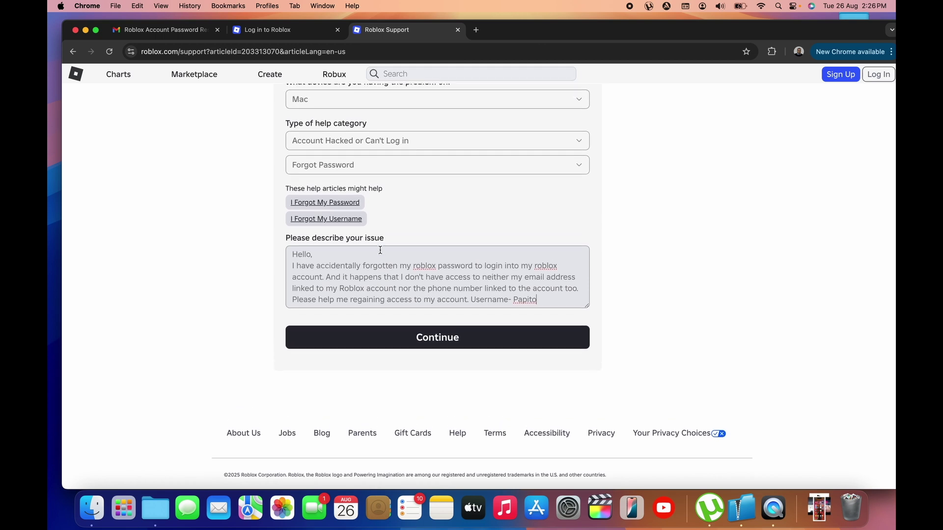
{"action": "type", "text": "71"}
{"action": "key", "text": "Return"}
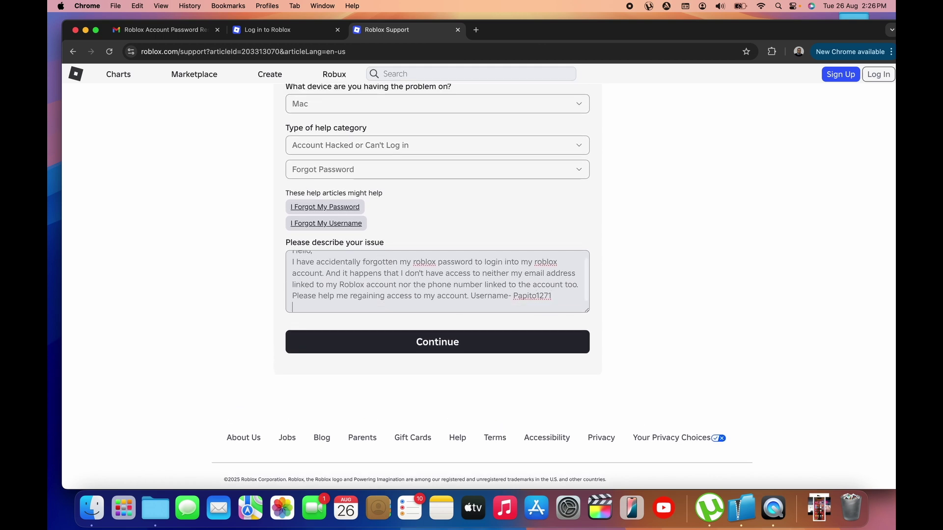
{"action": "key", "text": "Return"}
{"action": "type", "text": "Thanks"}
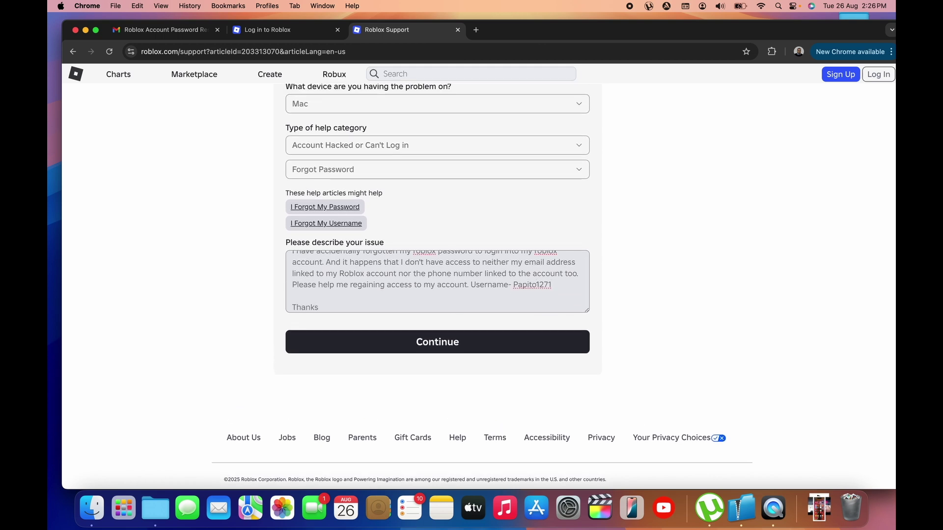
{"action": "type", "text": ","}
{"action": "key", "text": "Return"}
{"action": "type", "text": "Chao"}
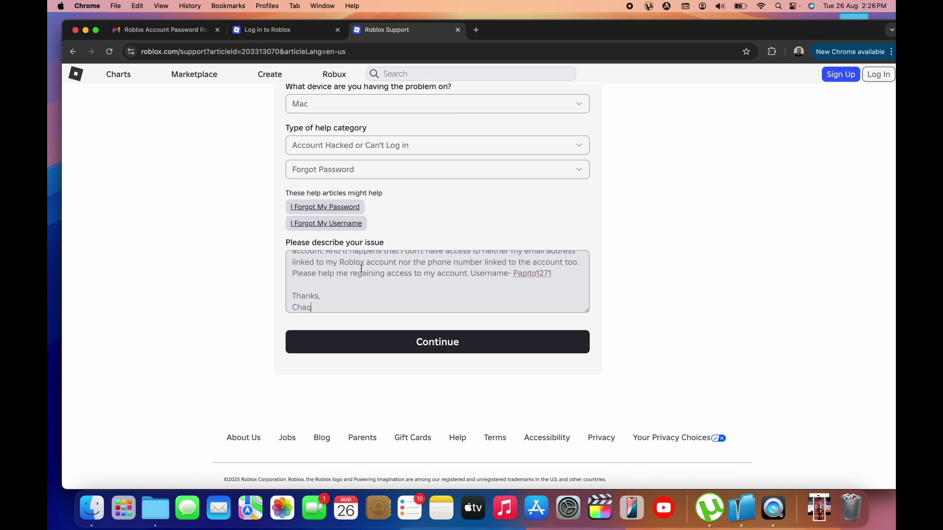
{"action": "left_click", "coordinate": [400, 344]}
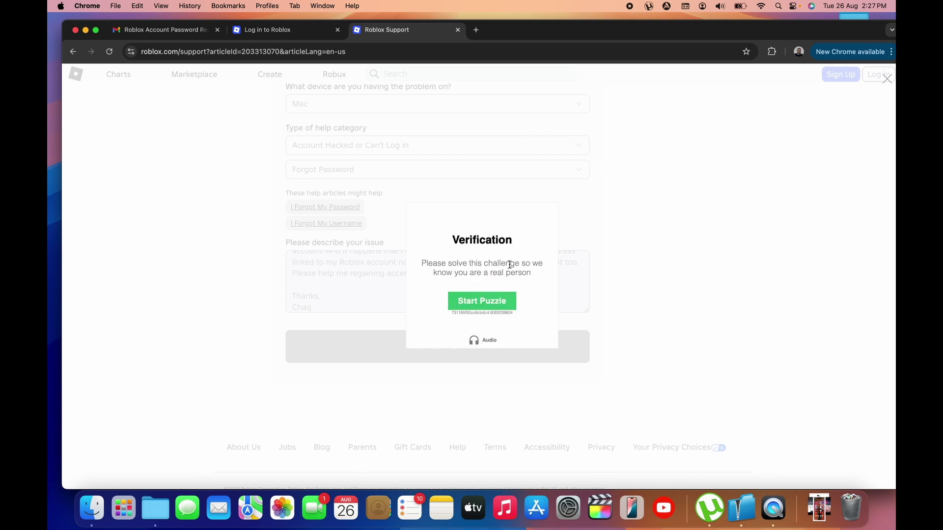
Start the verification puzzle, rotate the object twice to match the hand, and submit.
{"action": "left_click", "coordinate": [488, 304]}
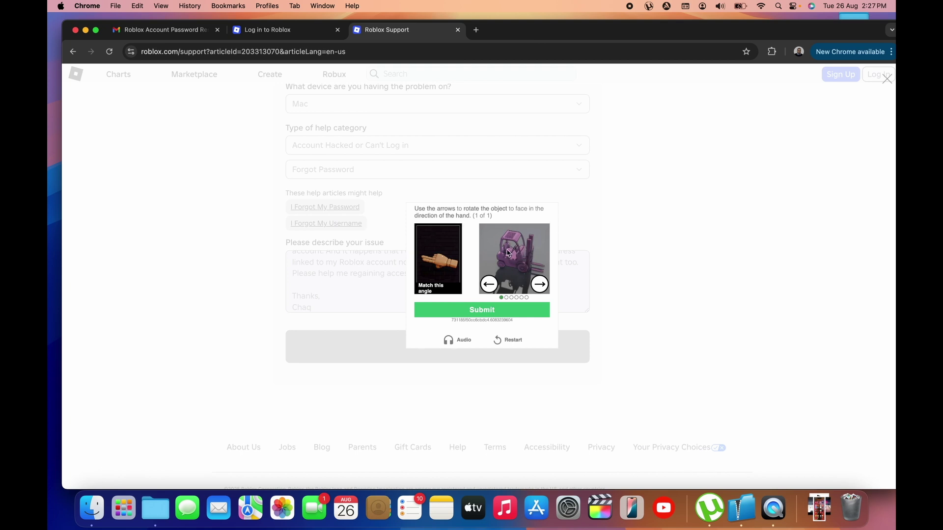
{"action": "left_click", "coordinate": [490, 285]}
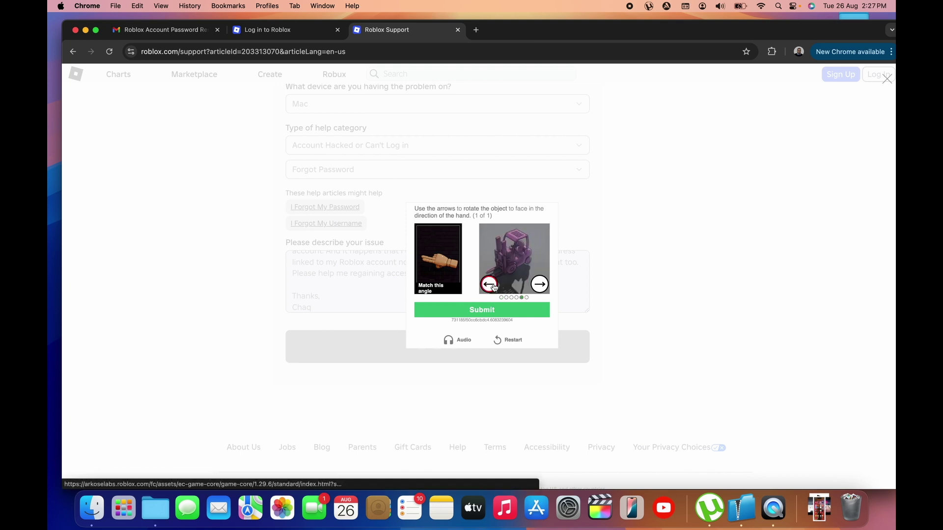
{"action": "left_click", "coordinate": [490, 285]}
{"action": "left_click", "coordinate": [516, 310]}
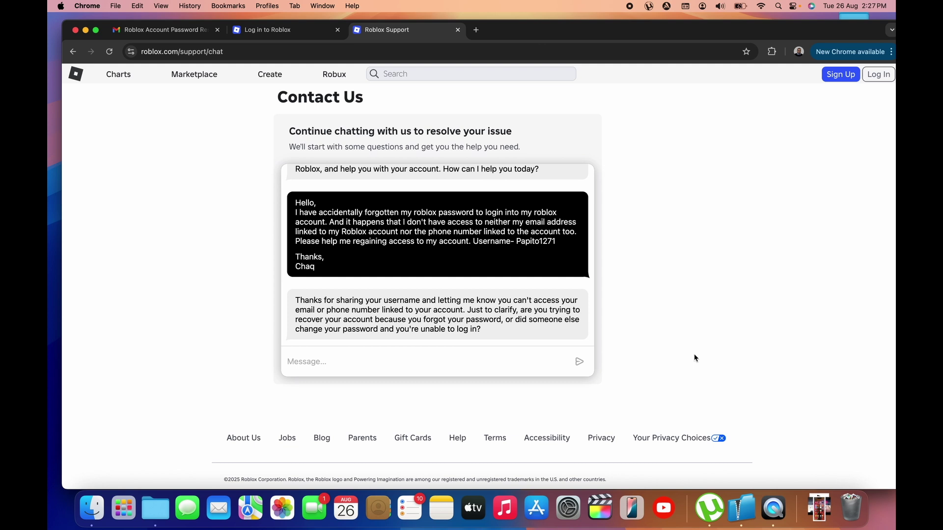
{"action": "scroll", "coordinate": [681, 225], "scroll_direction": "down", "scroll_amount": 2}
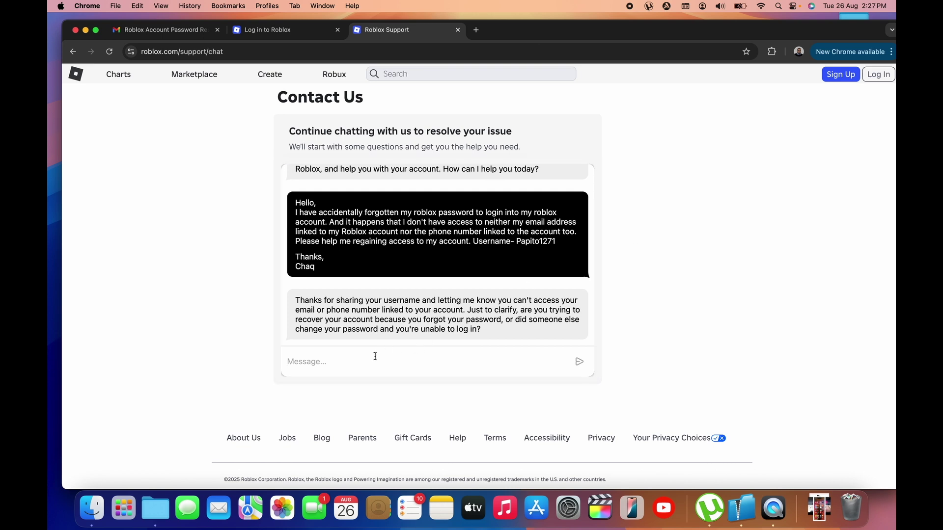
{"action": "type", "text": "I preffer that roblox reaches out to me through email. Thankjs"}
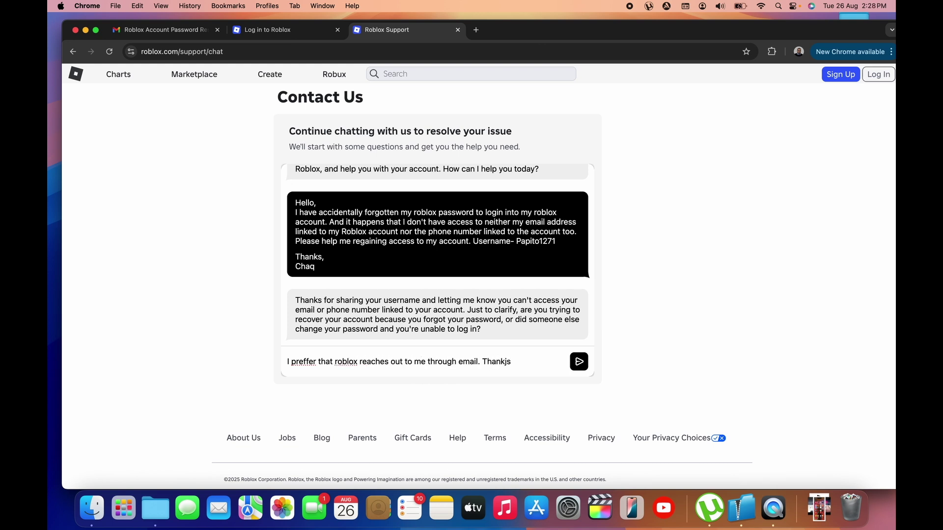
Fix the typo in 'Thanks' and send the chat message asking Roblox to reach out by email.
{"action": "key", "text": "BackSpace"}
{"action": "key", "text": "BackSpace"}
{"action": "type", "text": "s"}
{"action": "left_click", "coordinate": [579, 362]}
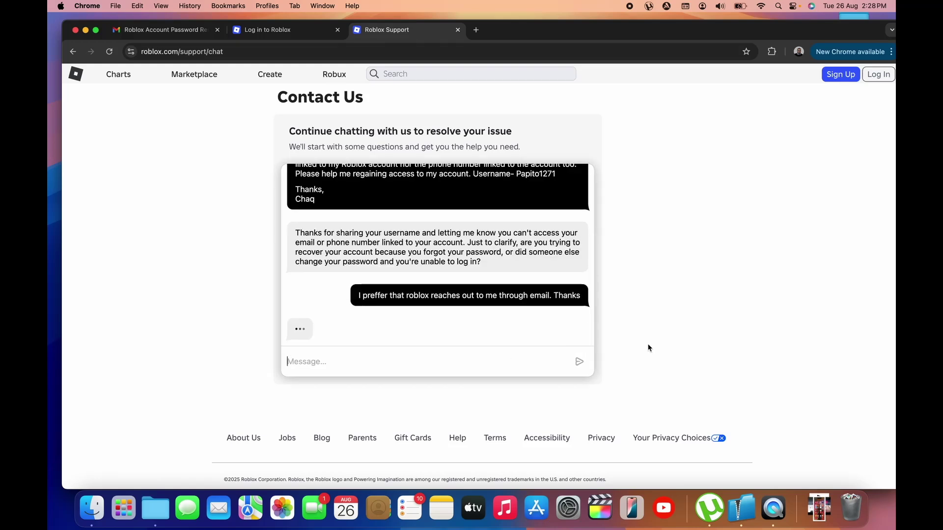